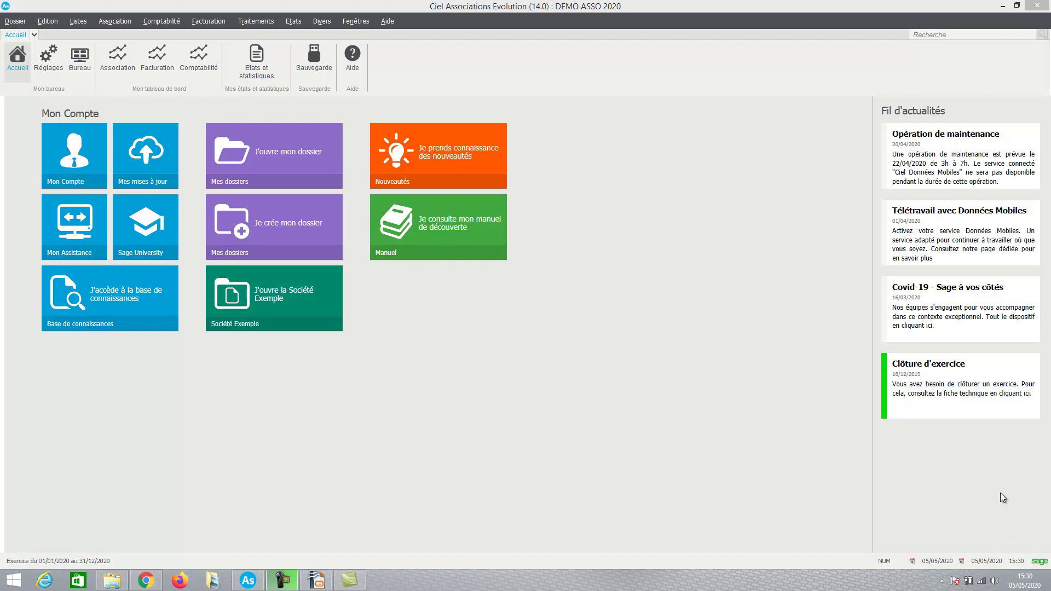
Open a new simplified expense entry and label it "Leasing ordinateur"
{"action": "left_click", "coordinate": [157, 23]}
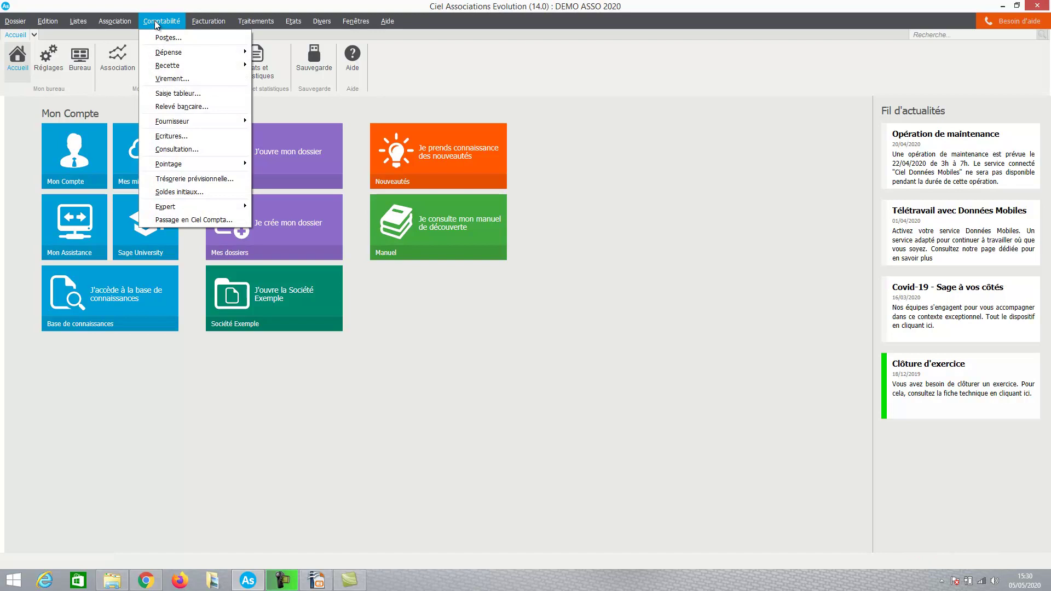
{"action": "mouse_move", "coordinate": [166, 55]}
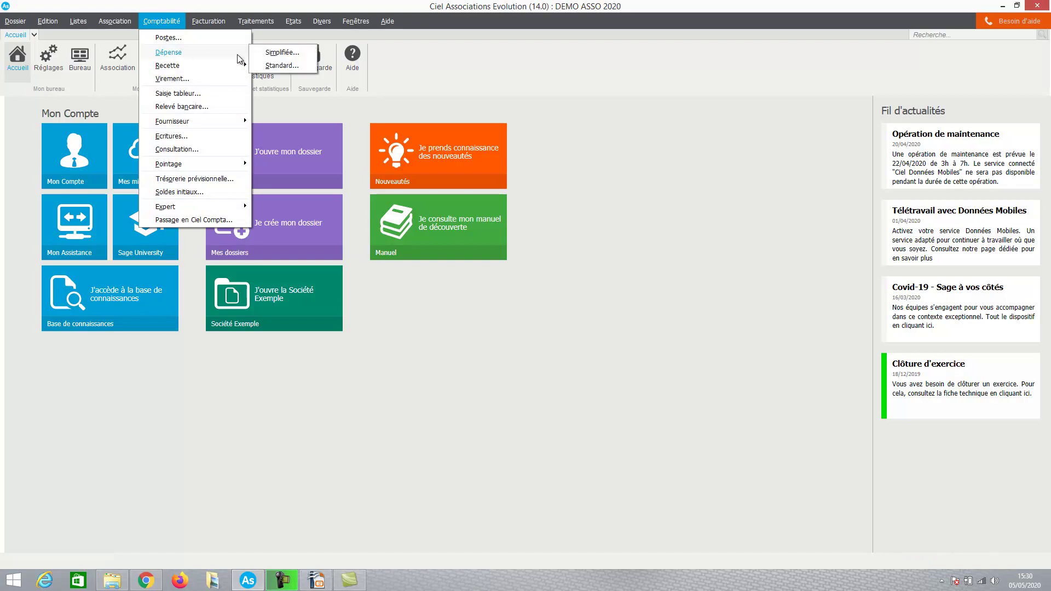
{"action": "left_click", "coordinate": [294, 54]}
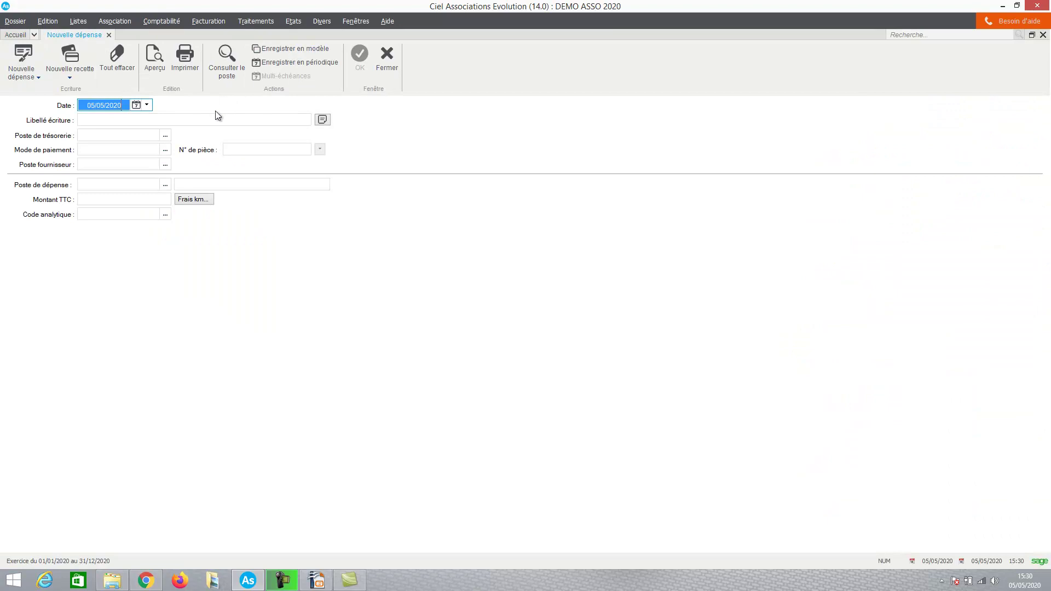
{"action": "left_click", "coordinate": [201, 121]}
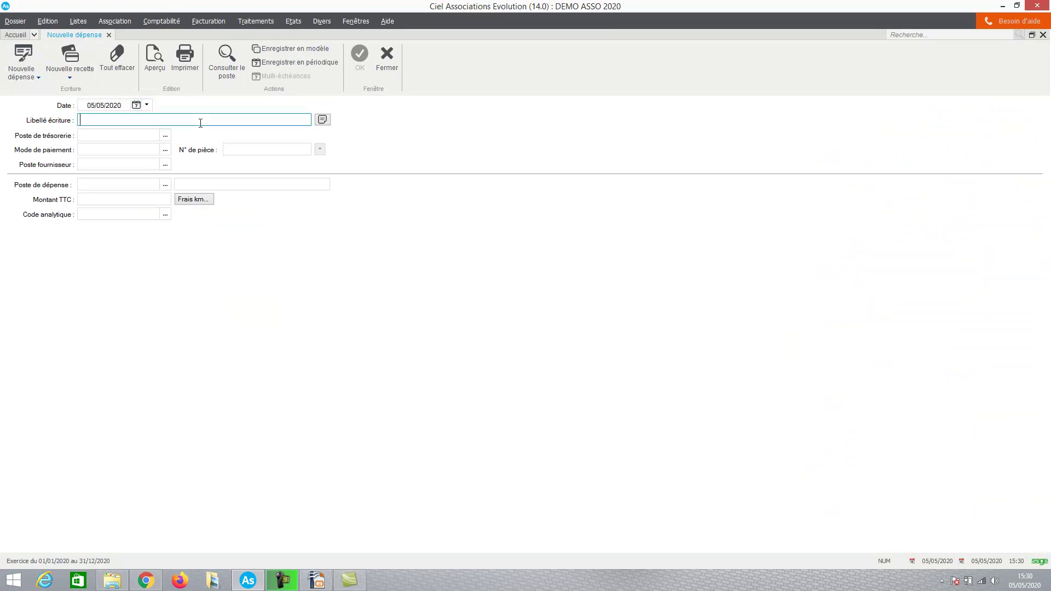
{"action": "type", "text": "Leasing ordinateur"}
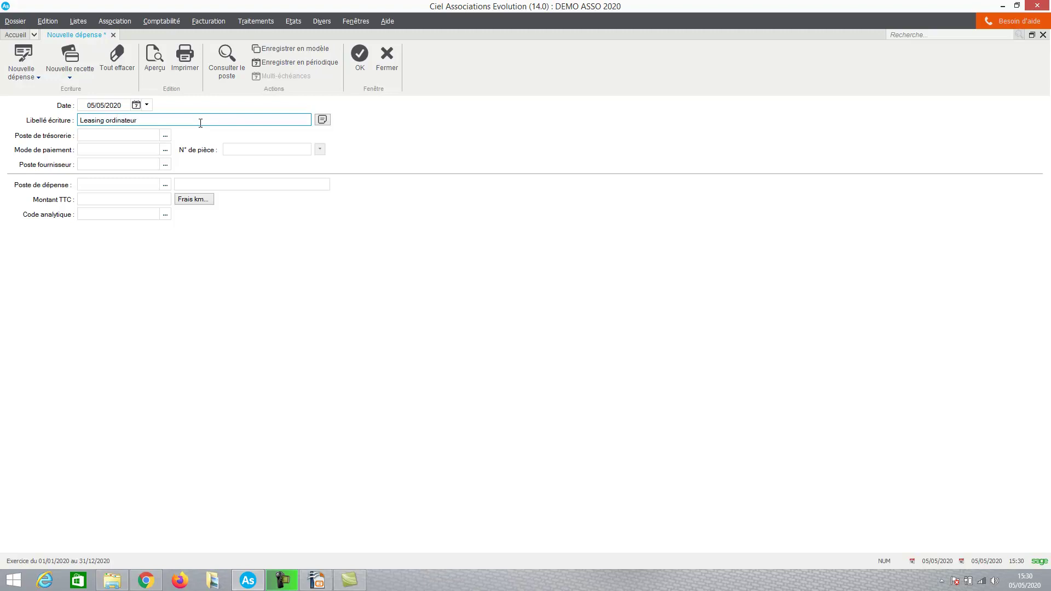
Assign the BNP treasury account to the expense
{"action": "left_click", "coordinate": [165, 135]}
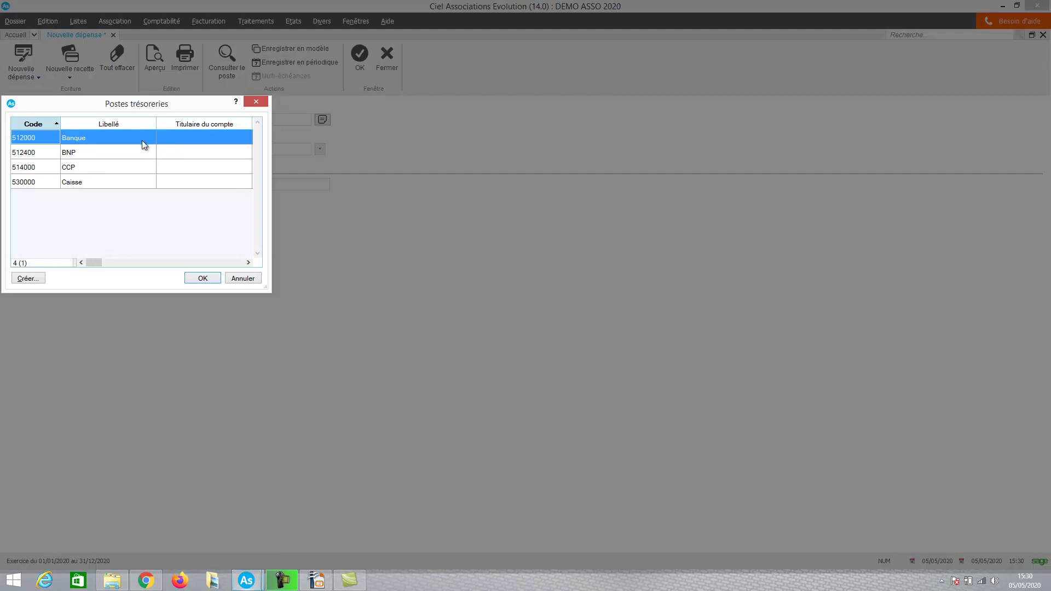
{"action": "left_click", "coordinate": [114, 155]}
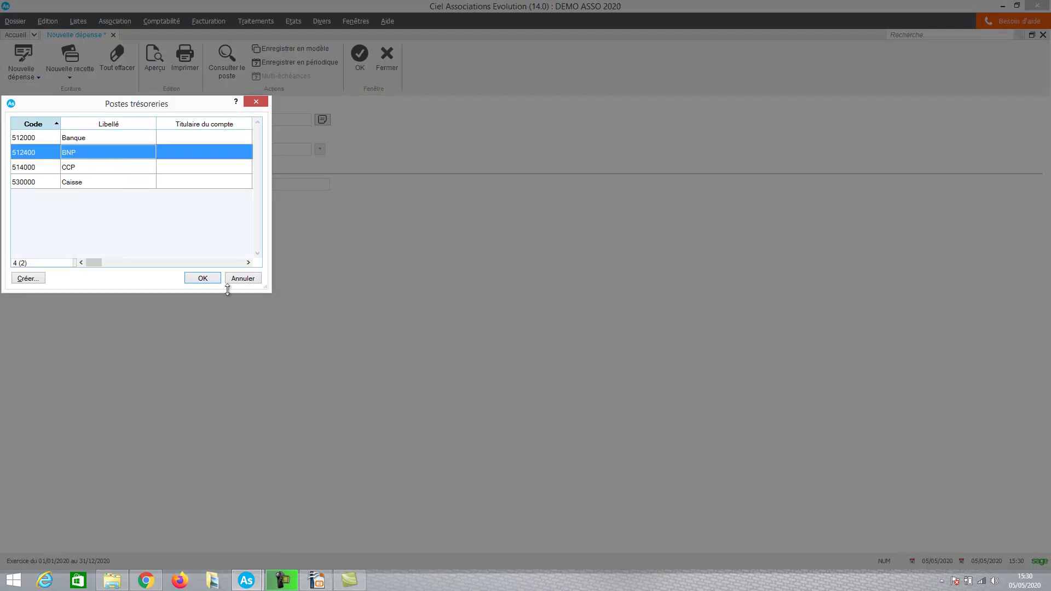
{"action": "left_click", "coordinate": [206, 278]}
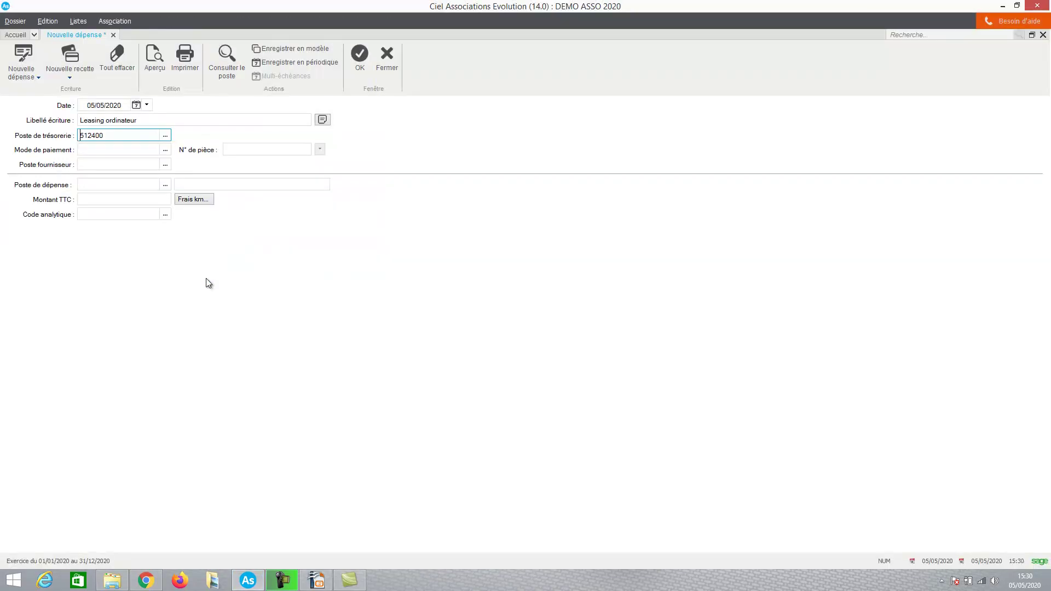
Set the payment method to Prlvmt (Prélèvement) and the document number to 9
{"action": "left_click", "coordinate": [132, 147]}
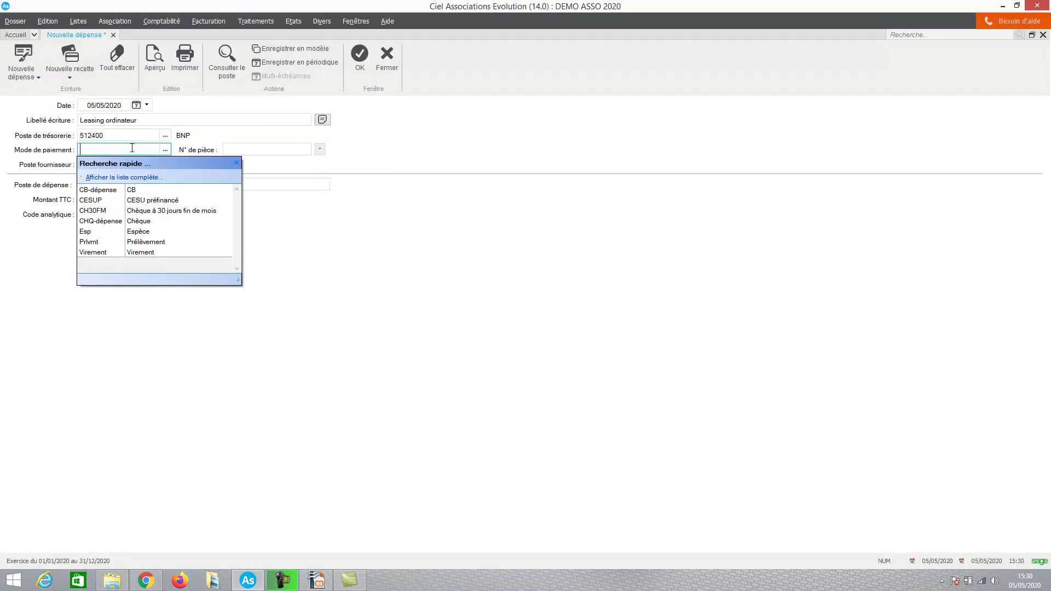
{"action": "left_click", "coordinate": [143, 242]}
{"action": "key", "text": "Caps_Lock"}
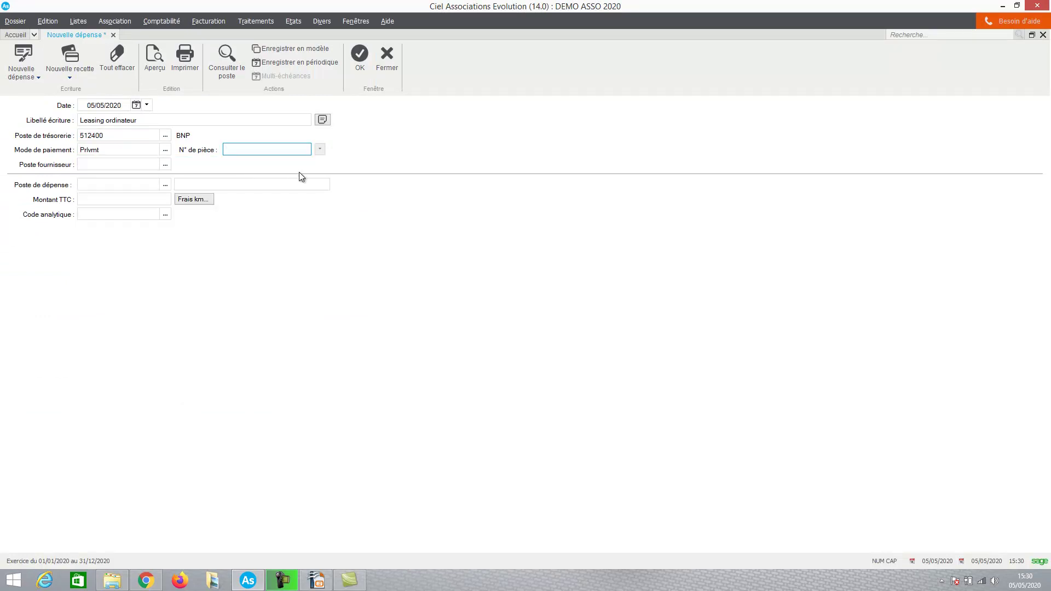
{"action": "type", "text": "9"}
{"action": "key", "text": "Tab"}
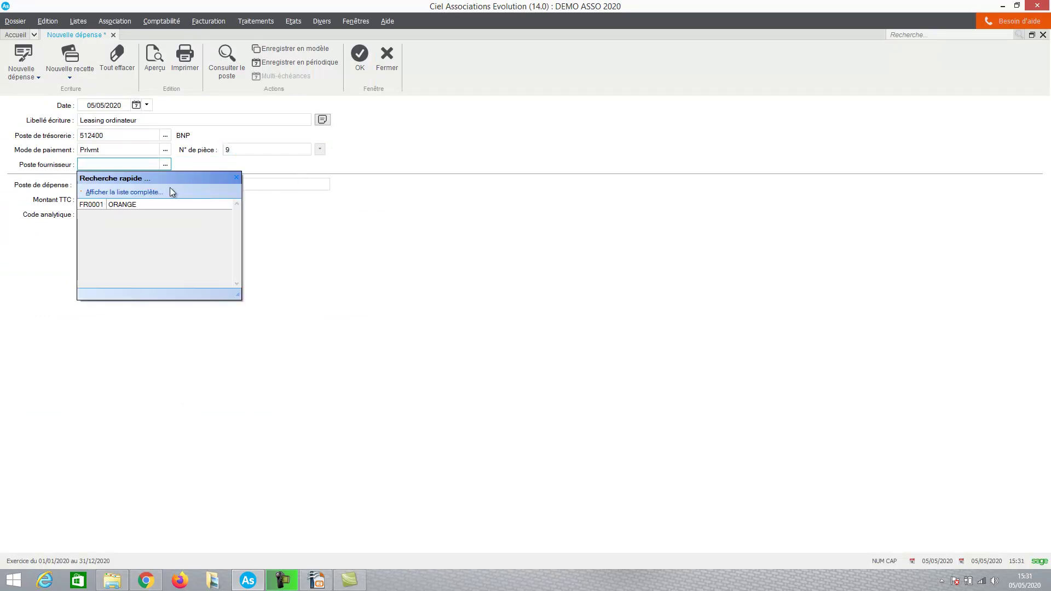
Create a new supplier named SVAC from the supplier selection and assign it to the expense
{"action": "left_click", "coordinate": [122, 190]}
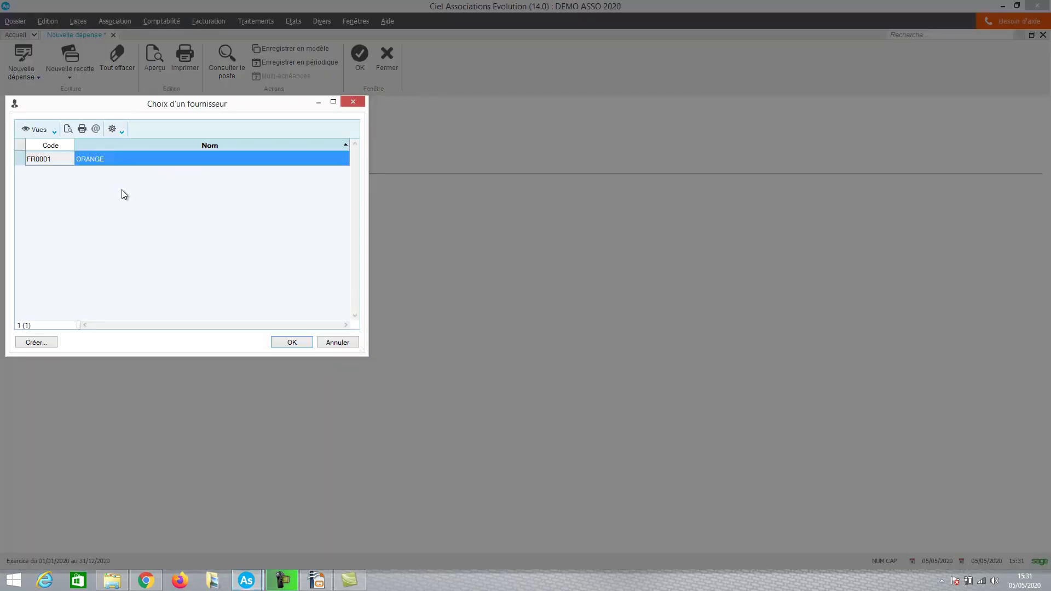
{"action": "left_click", "coordinate": [35, 343]}
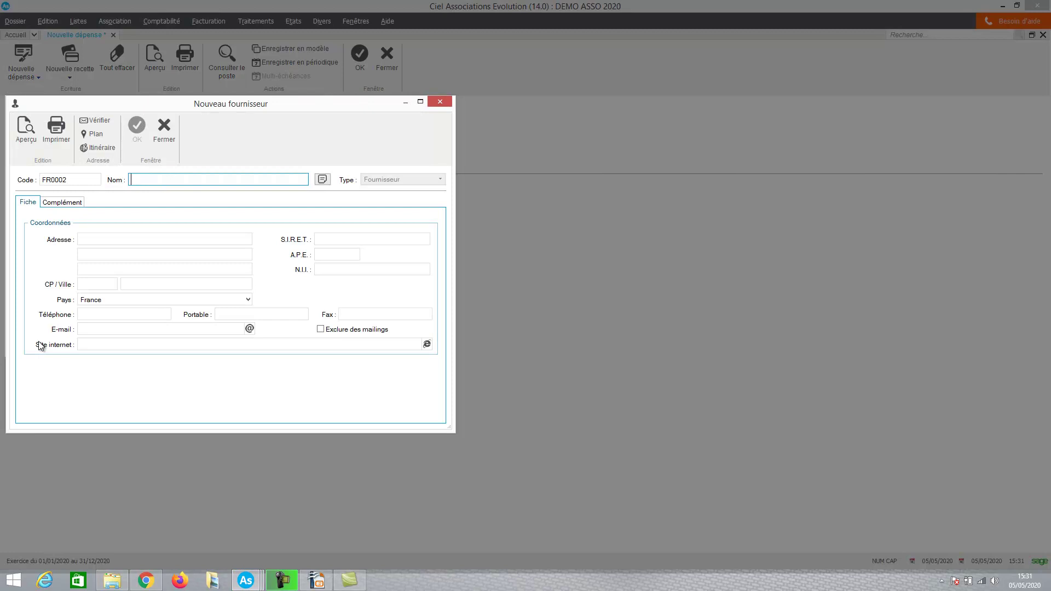
{"action": "type", "text": "SVAC"}
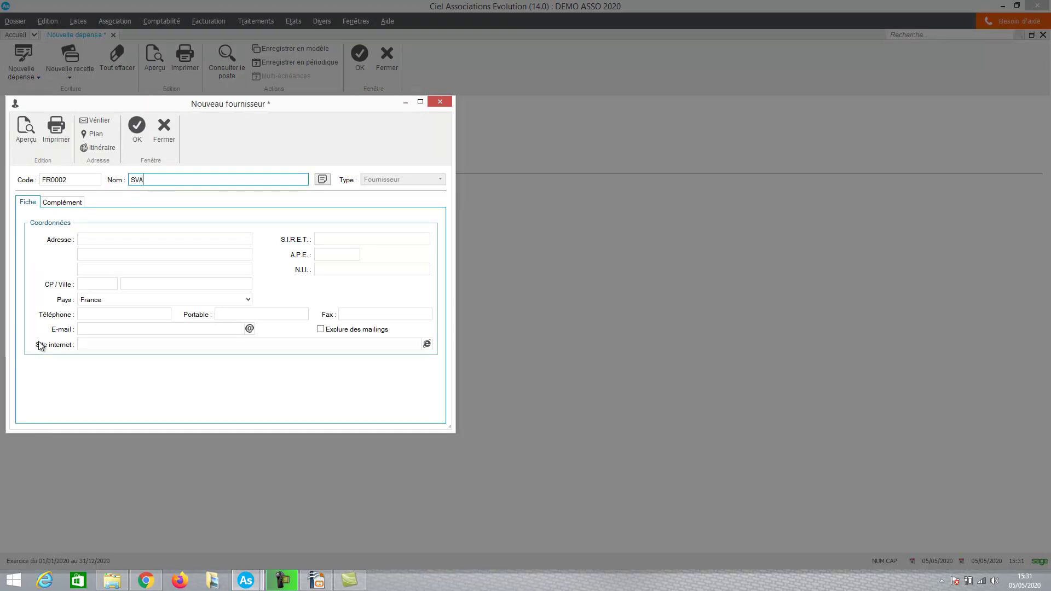
{"action": "key", "text": "Tab"}
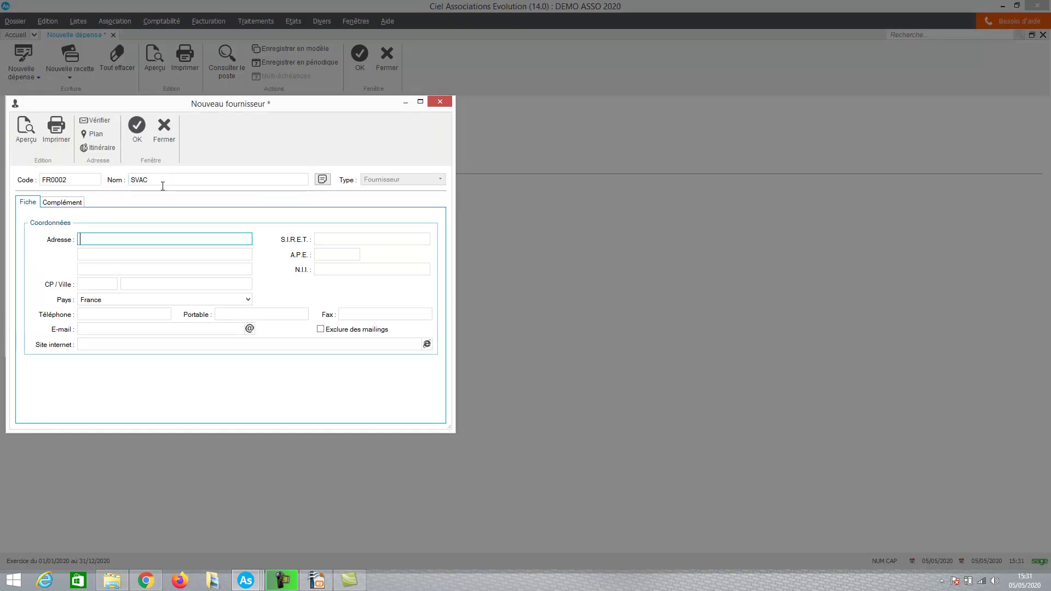
{"action": "left_click", "coordinate": [140, 133]}
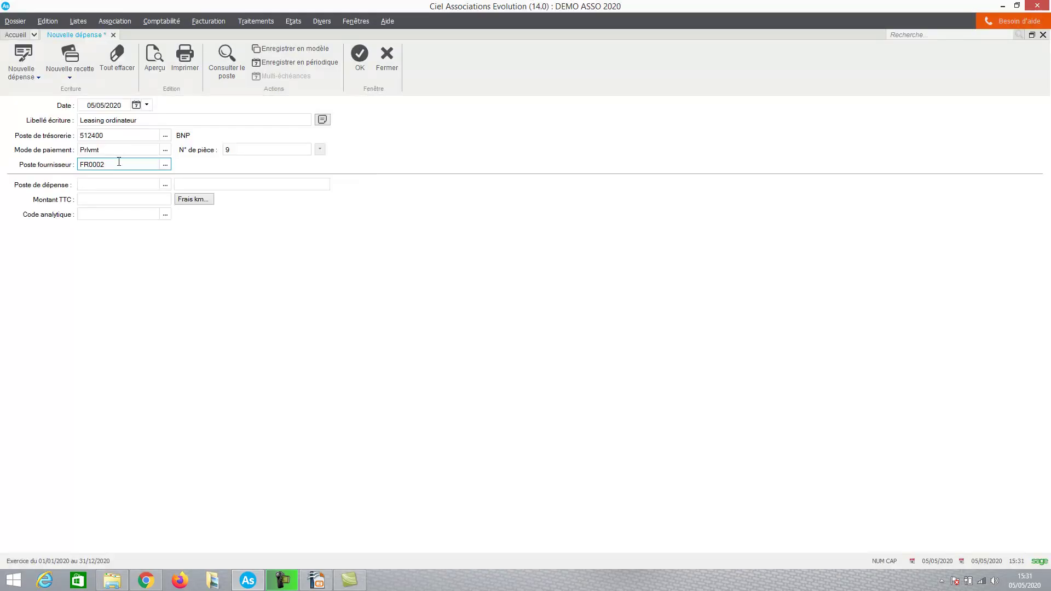
Create expense account 612000 labelled "Leasing oridanteur" without an analytical code and assign it to the entry
{"action": "left_click", "coordinate": [124, 183]}
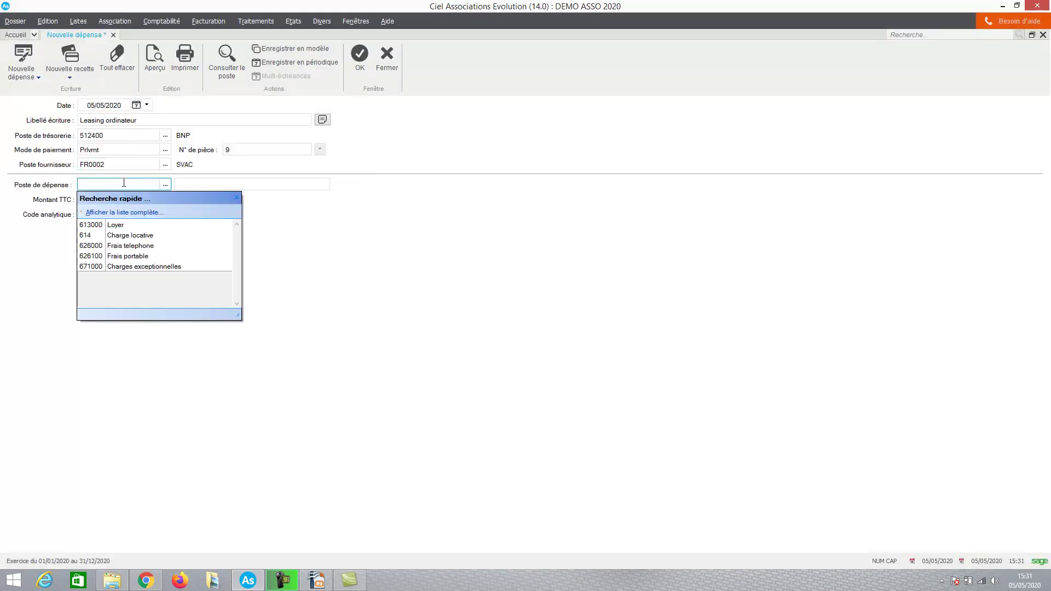
{"action": "left_click", "coordinate": [107, 212]}
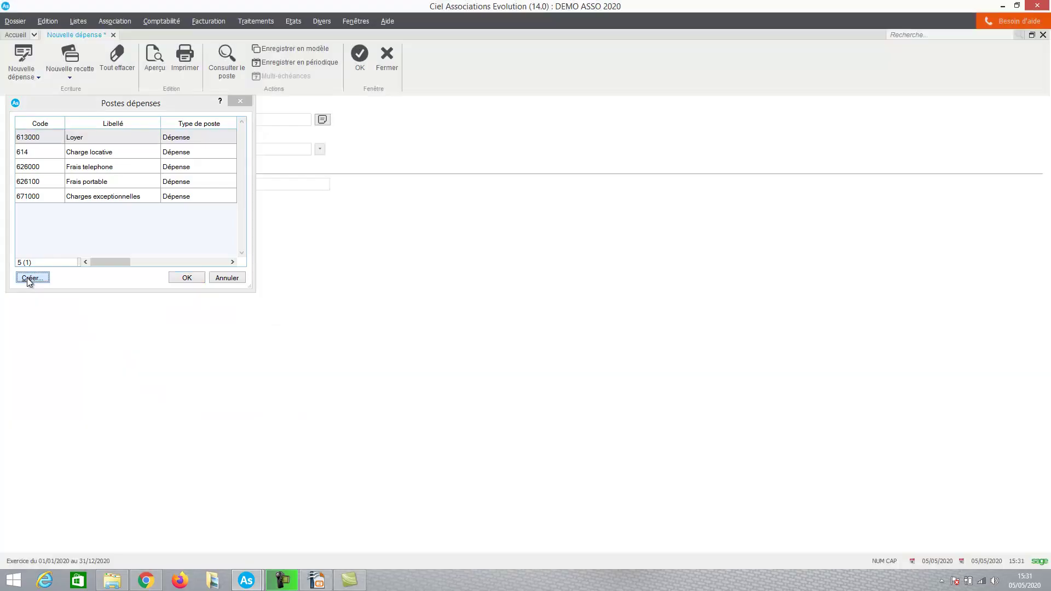
{"action": "left_click", "coordinate": [27, 277]}
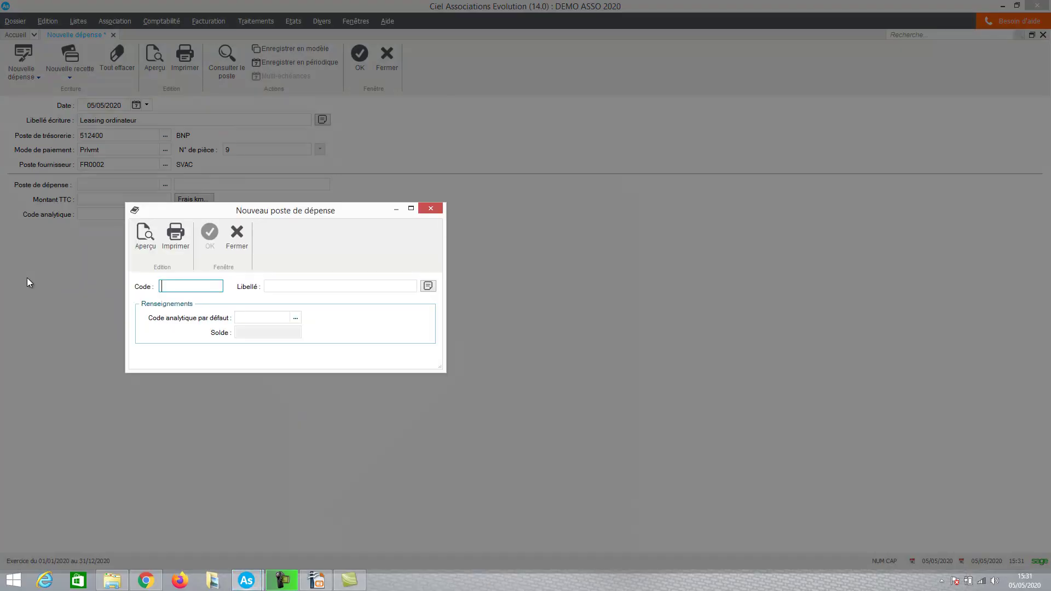
{"action": "type", "text": "612"}
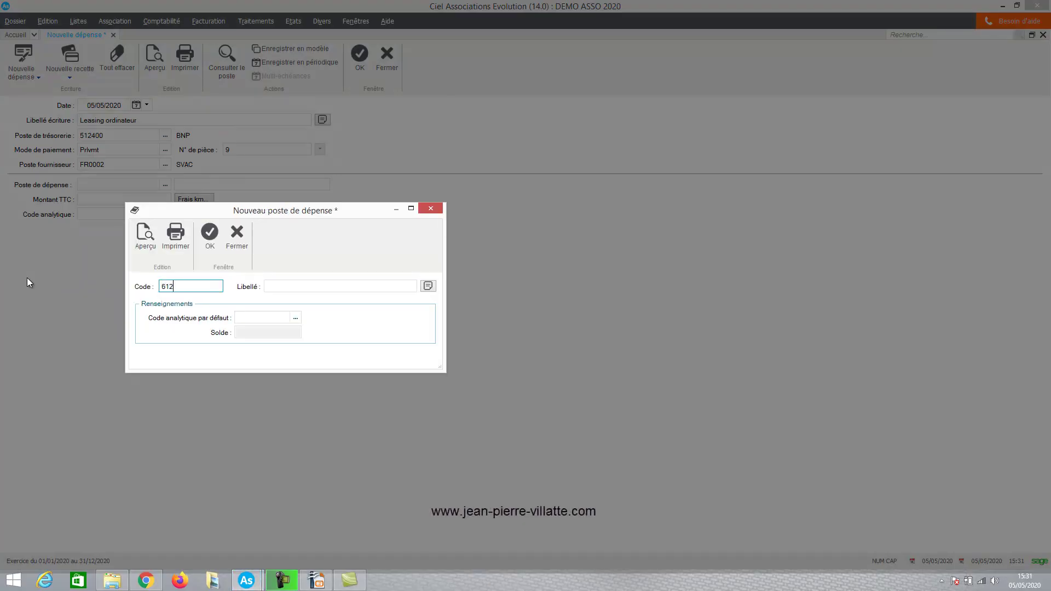
{"action": "type", "text": "000"}
{"action": "key", "text": "Tab"}
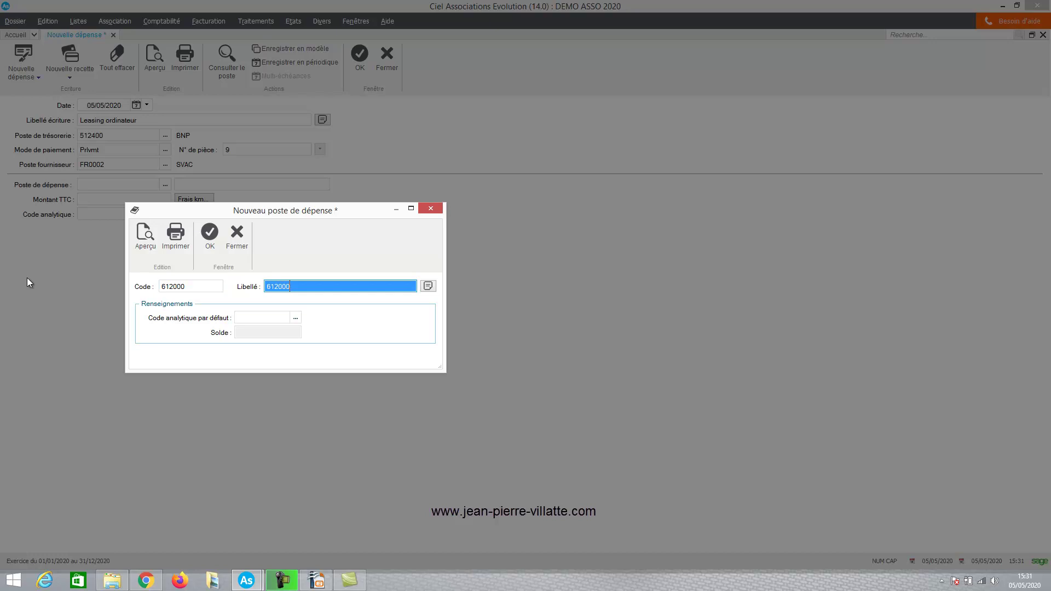
{"action": "key", "text": "Caps_Lock"}
{"action": "key", "text": "BackSpace"}
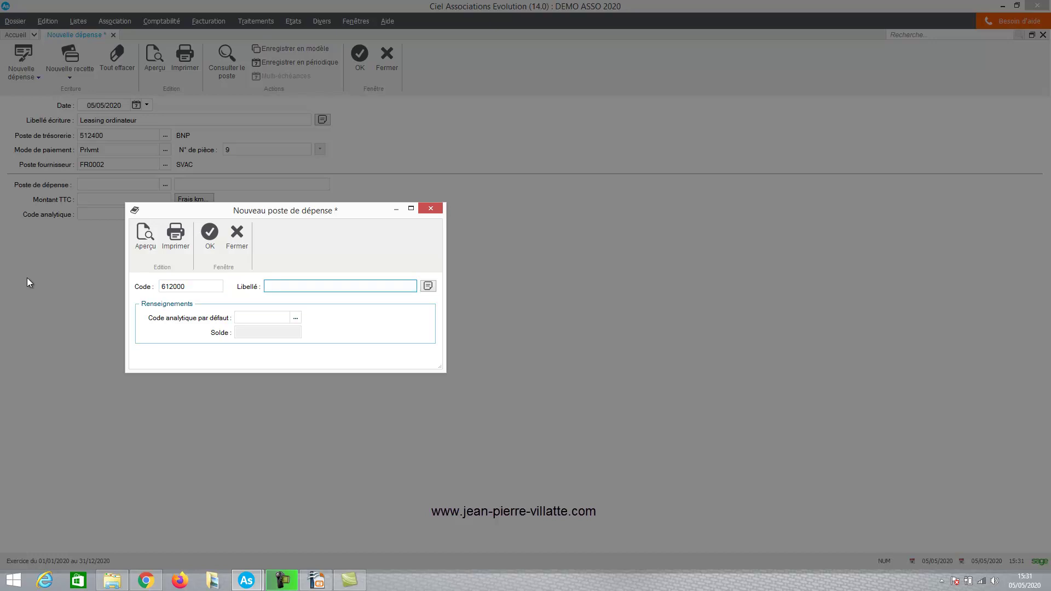
{"action": "type", "text": "Leasing oridanteur"}
{"action": "key", "text": "Tab"}
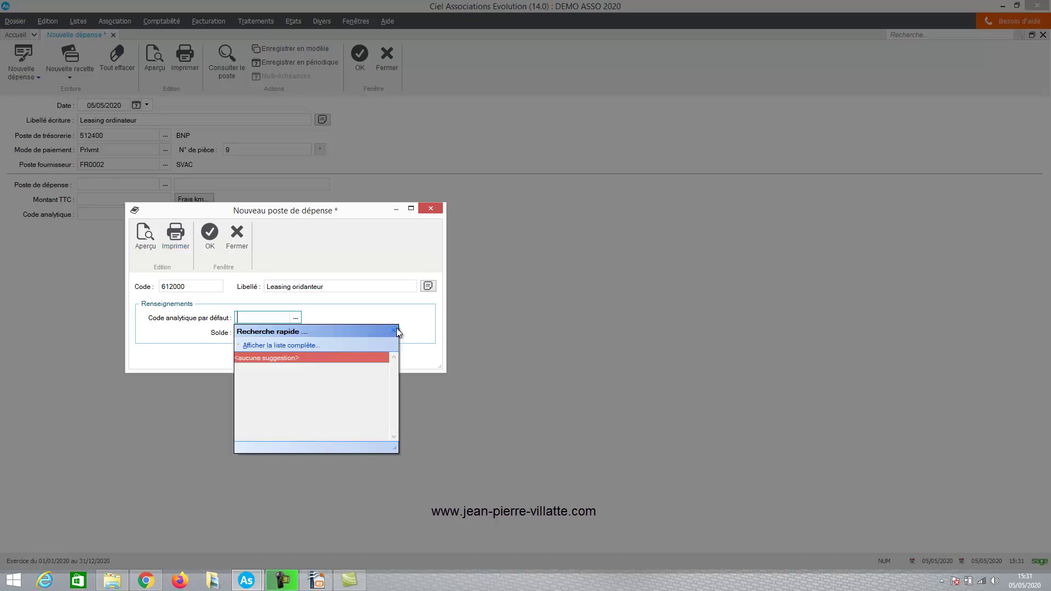
{"action": "left_click", "coordinate": [396, 331]}
{"action": "left_click", "coordinate": [204, 240]}
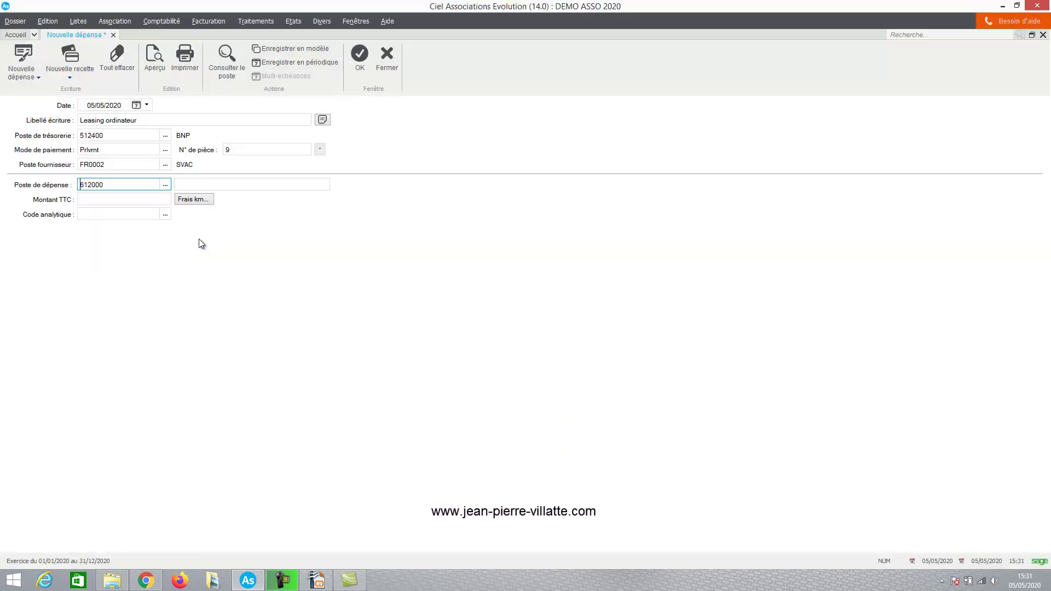
Set the tax-inclusive amount (Montant TTC) of the expense to 50,00
{"action": "left_click", "coordinate": [152, 199]}
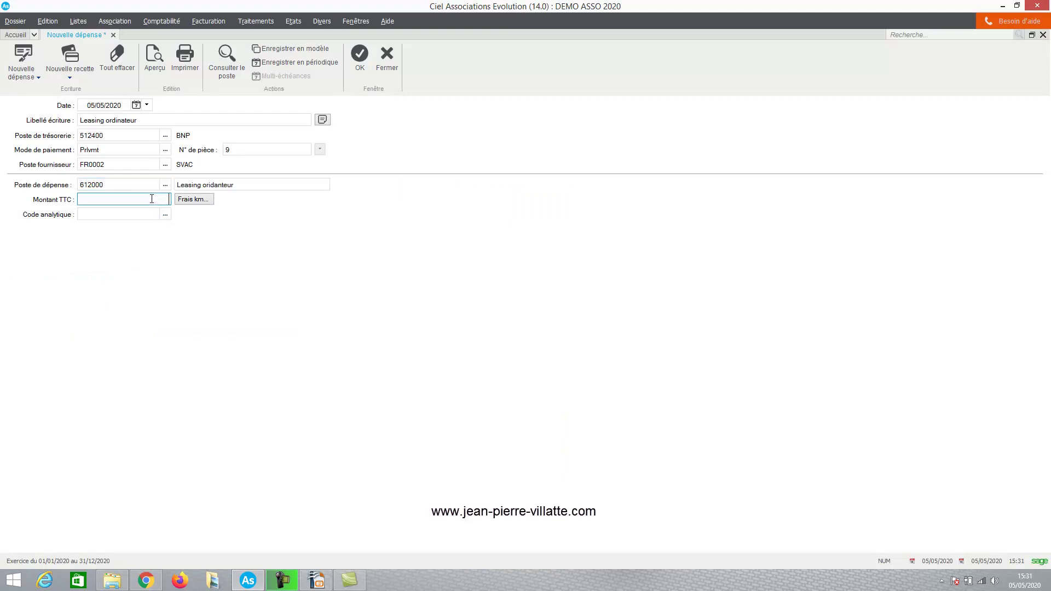
{"action": "key", "text": "Caps_Lock"}
{"action": "type", "text": "2"}
{"action": "key", "text": "BackSpace"}
{"action": "key", "text": "BackSpace"}
{"action": "key", "text": "Caps_Lock"}
Save the expense as a periodic entry named "Leasing ordinateur"
{"action": "left_click", "coordinate": [304, 64]}
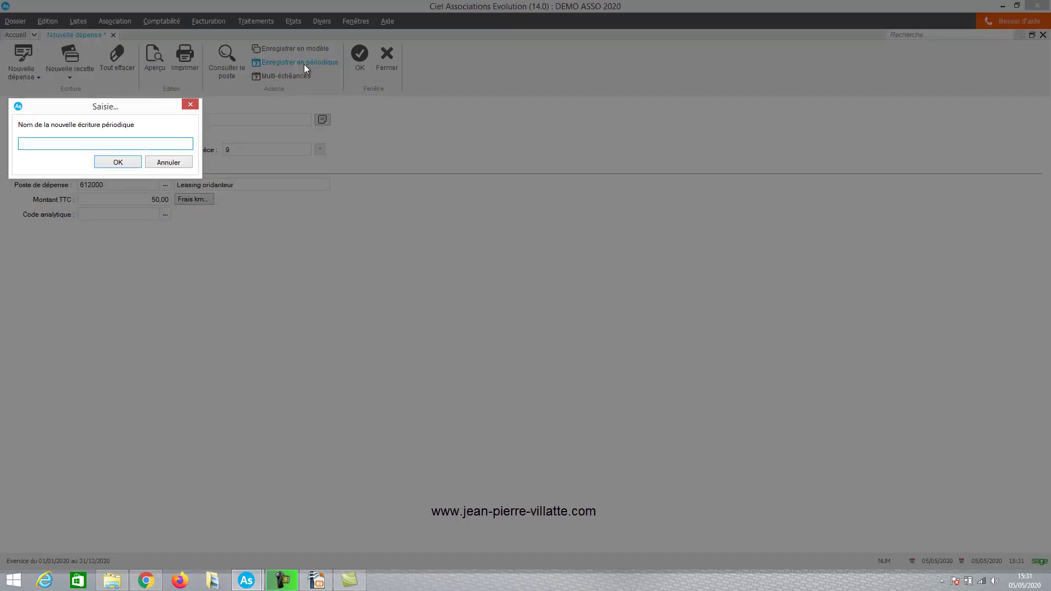
{"action": "type", "text": "Leasing ordinateur"}
{"action": "key", "text": "Tab"}
{"action": "left_click", "coordinate": [123, 160]}
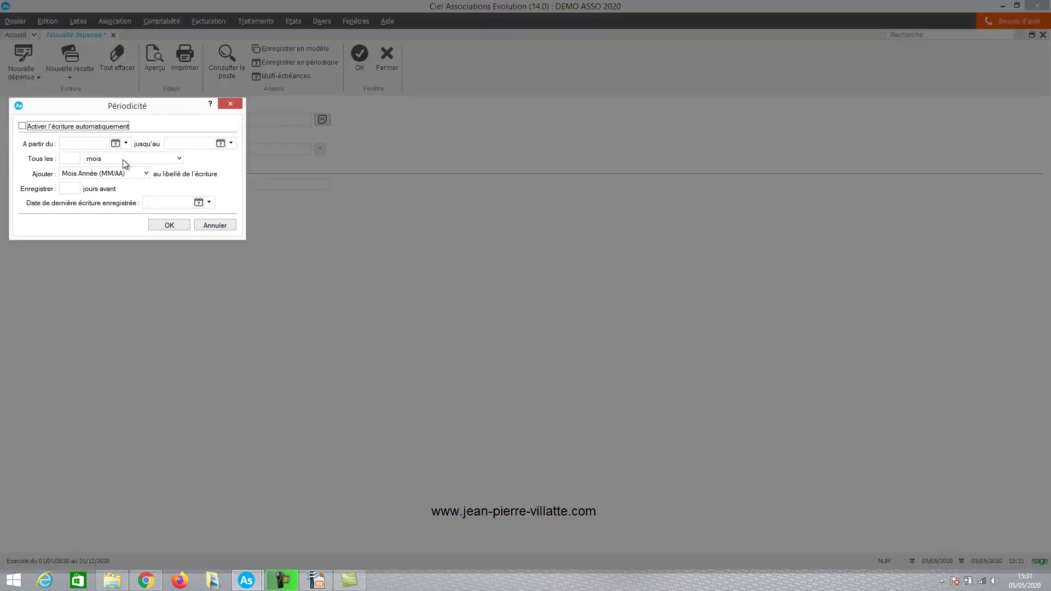
Enable automatic activation of the periodic entry and set its start date to 05/05/2020
{"action": "left_click", "coordinate": [23, 128]}
{"action": "left_click", "coordinate": [94, 144]}
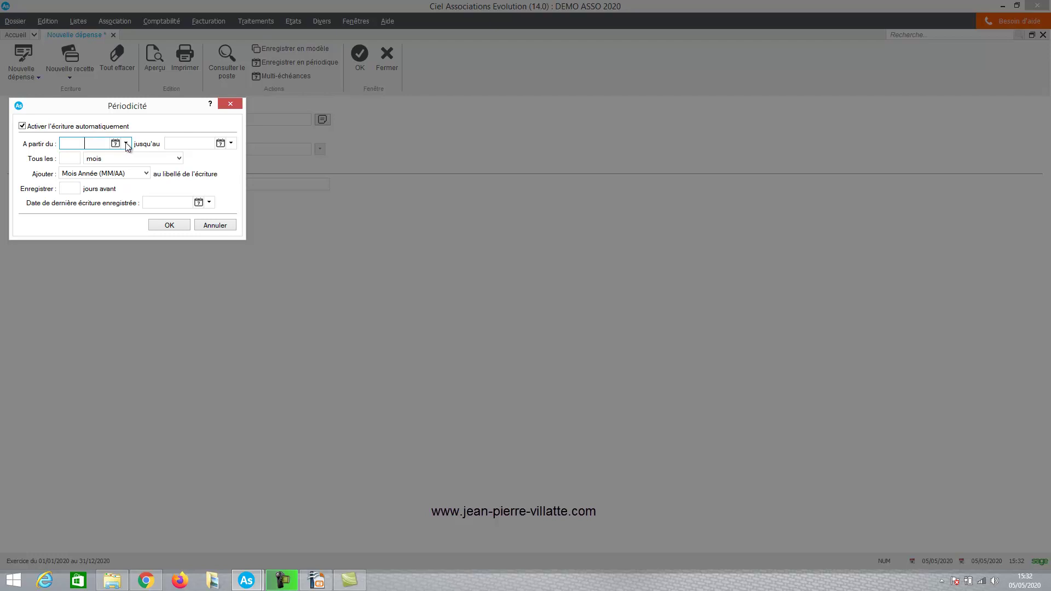
{"action": "left_click", "coordinate": [115, 144]}
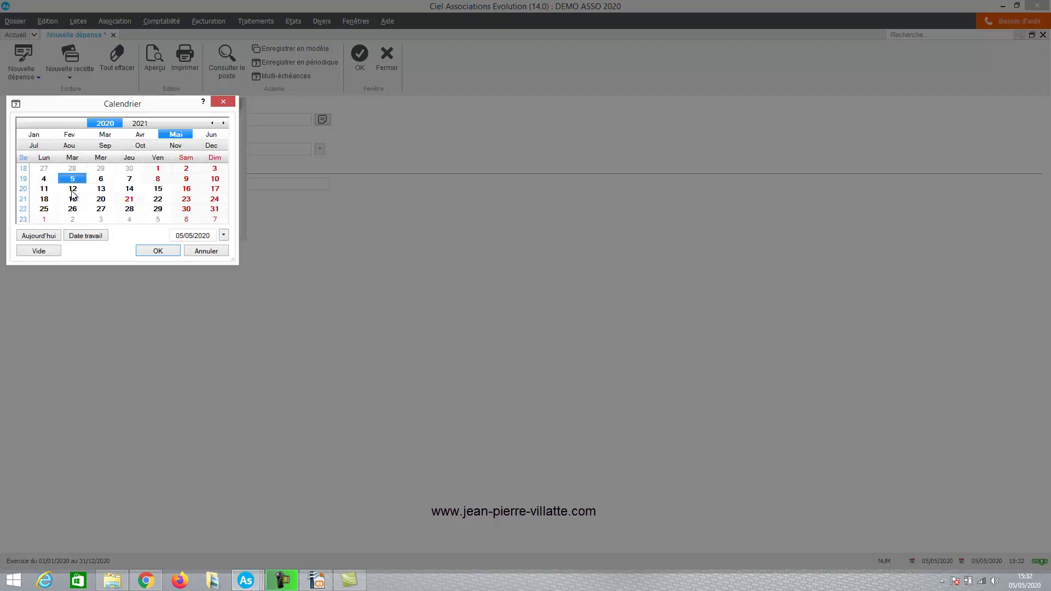
{"action": "left_click", "coordinate": [159, 250]}
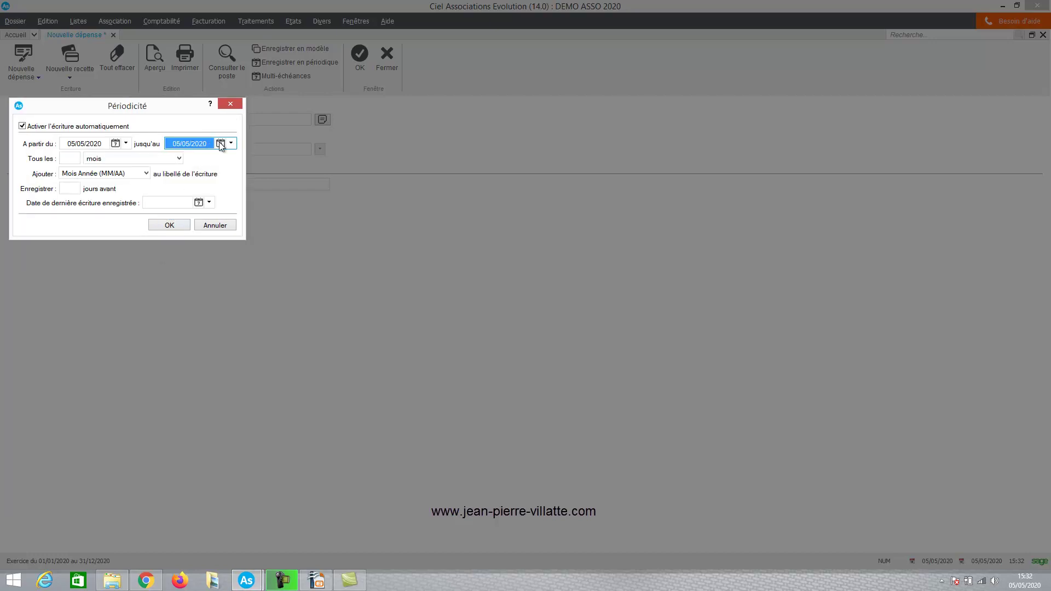
Set the periodic entry's end date to 31/12/2021
{"action": "left_click", "coordinate": [219, 143]}
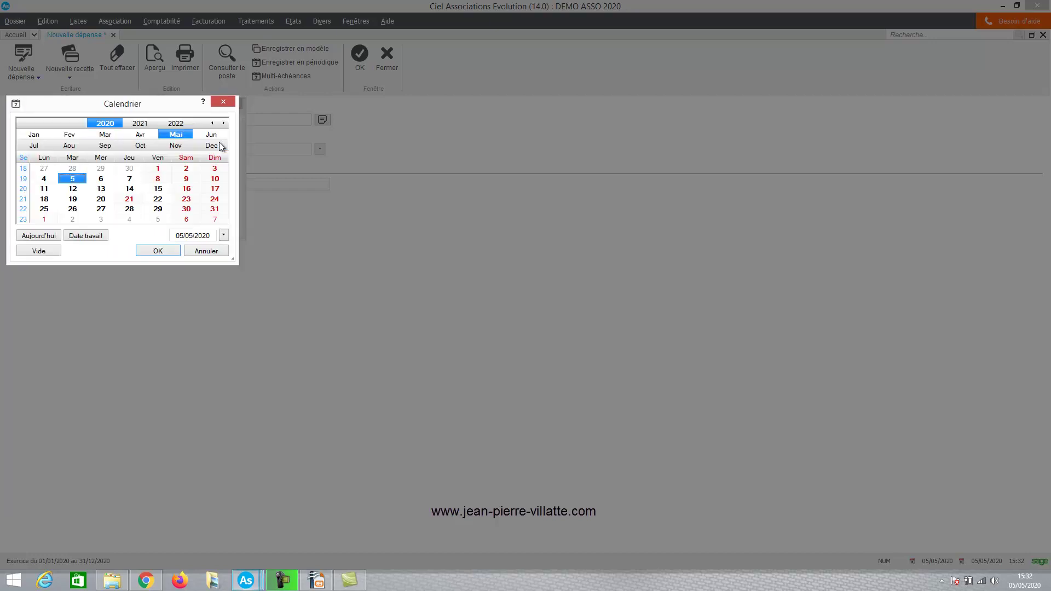
{"action": "left_click", "coordinate": [140, 124]}
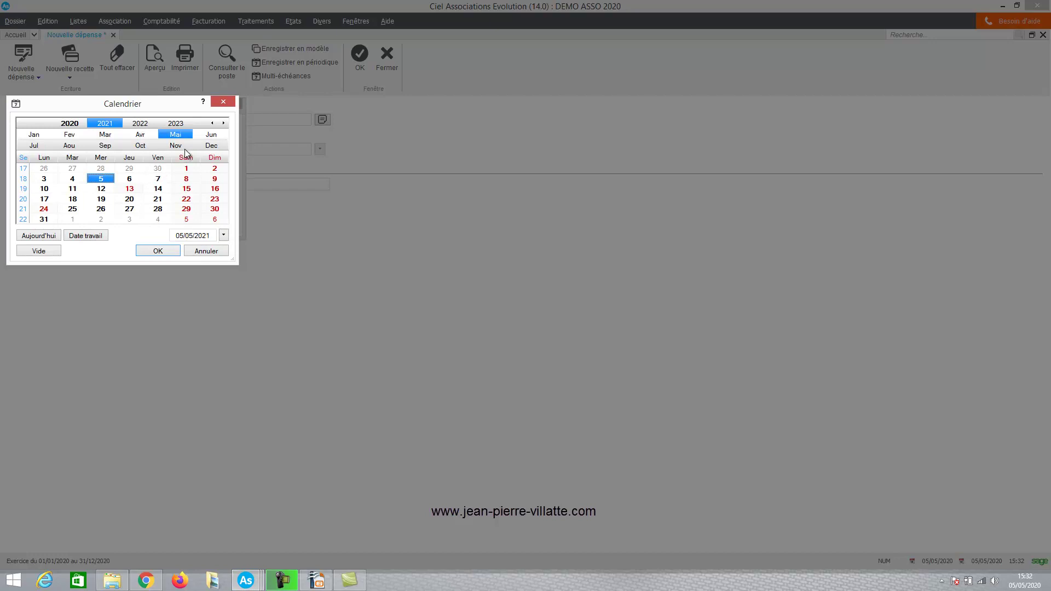
{"action": "left_click", "coordinate": [212, 145]}
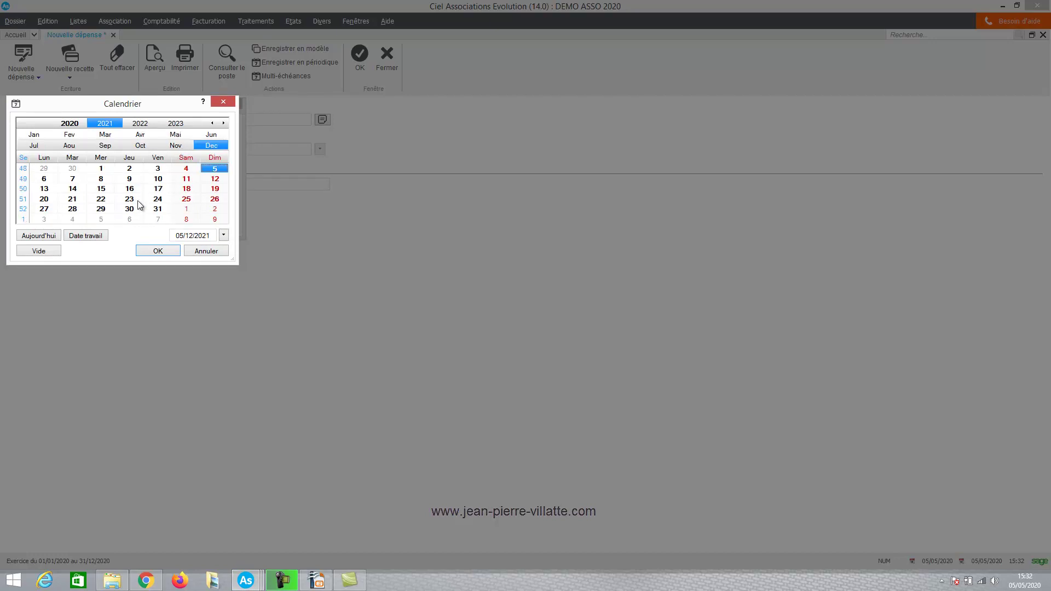
{"action": "left_click", "coordinate": [158, 209]}
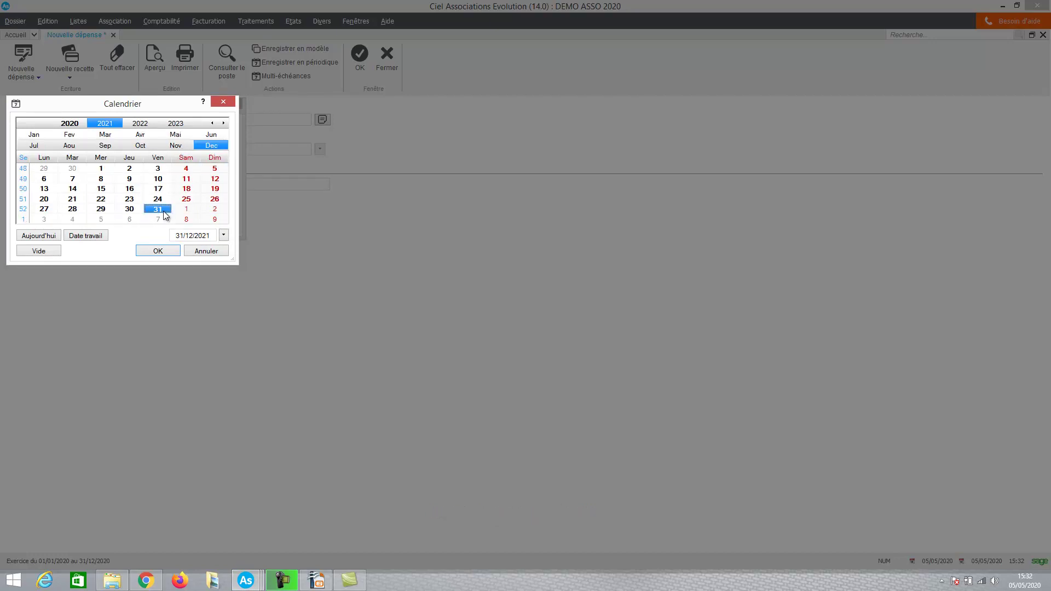
{"action": "left_click", "coordinate": [159, 251]}
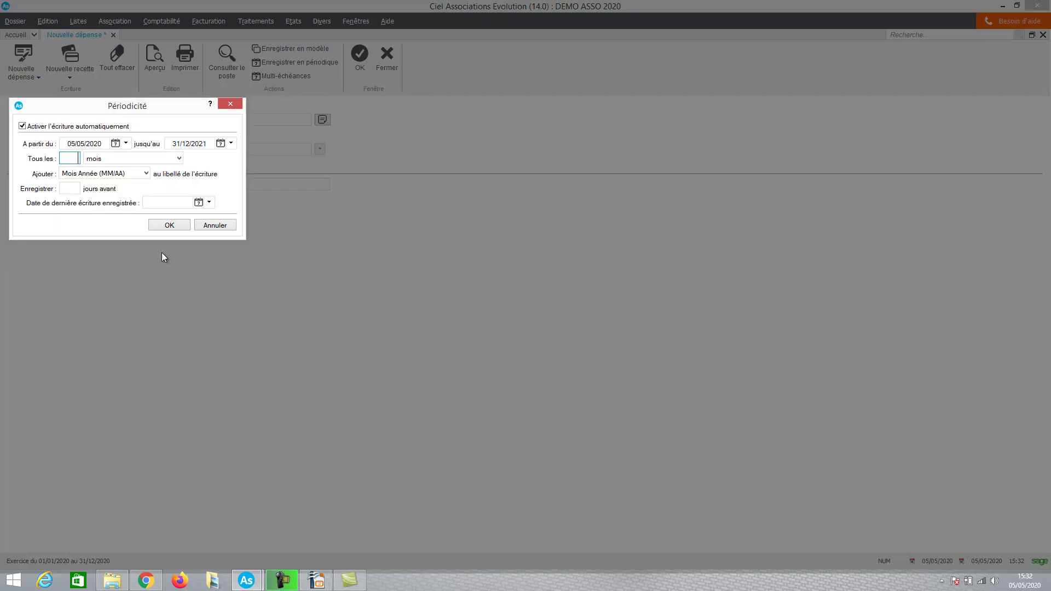
Set the periodic entry's recurrence to every 5 months (mois)
{"action": "left_click", "coordinate": [107, 160]}
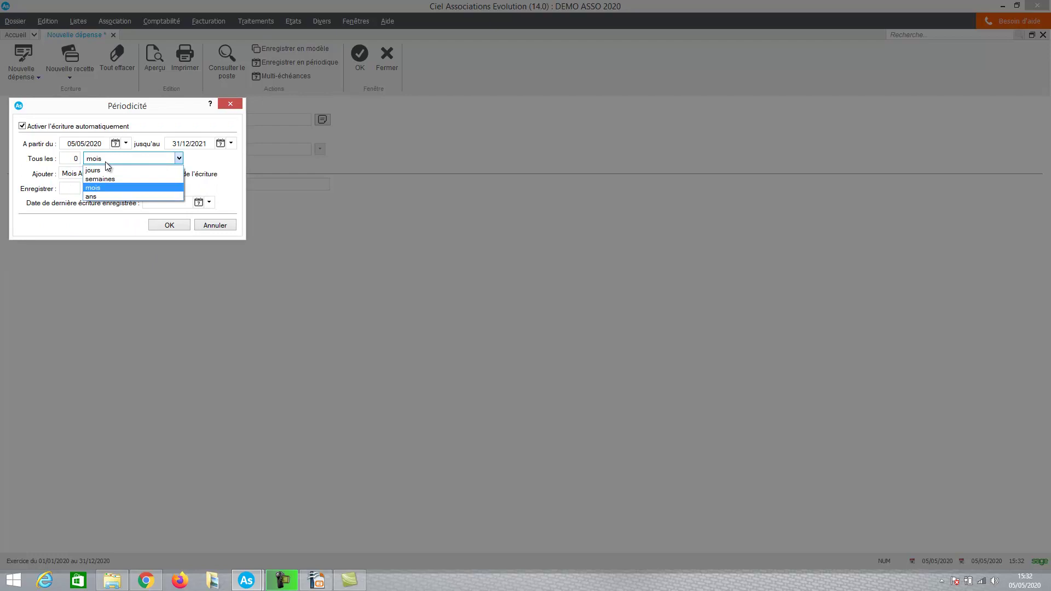
{"action": "left_click", "coordinate": [93, 189]}
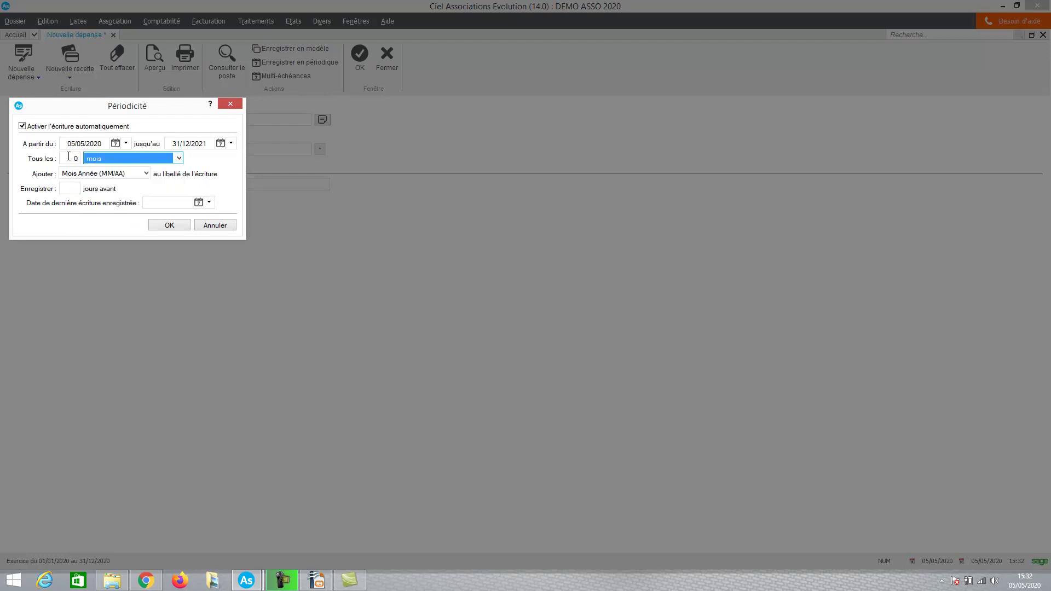
{"action": "key", "text": "shift+Tab"}
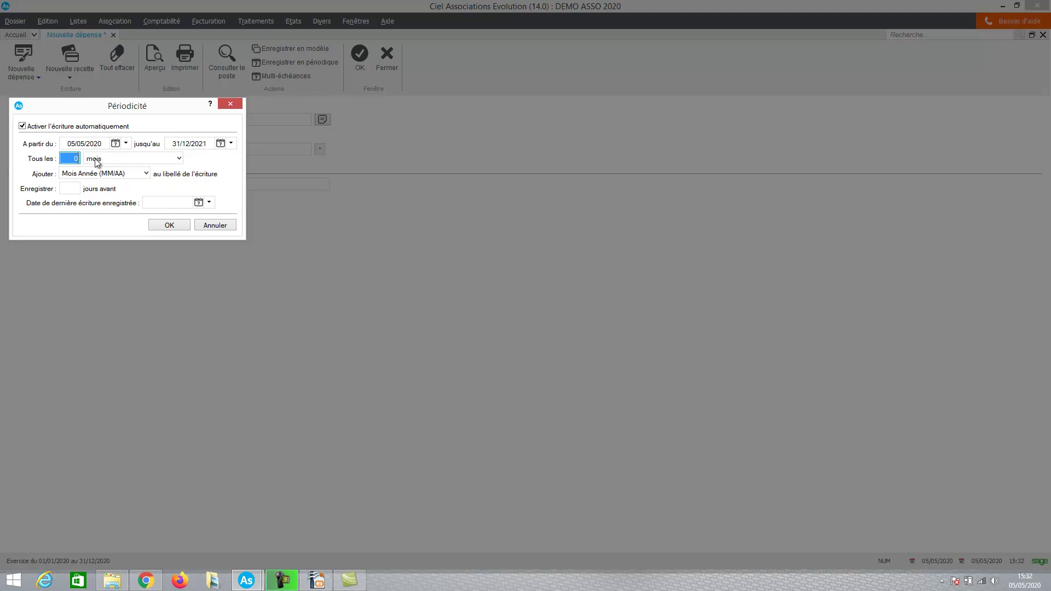
{"action": "type", "text": "1"}
{"action": "key", "text": "Caps_Lock"}
{"action": "type", "text": "5"}
{"action": "key", "text": "Tab"}
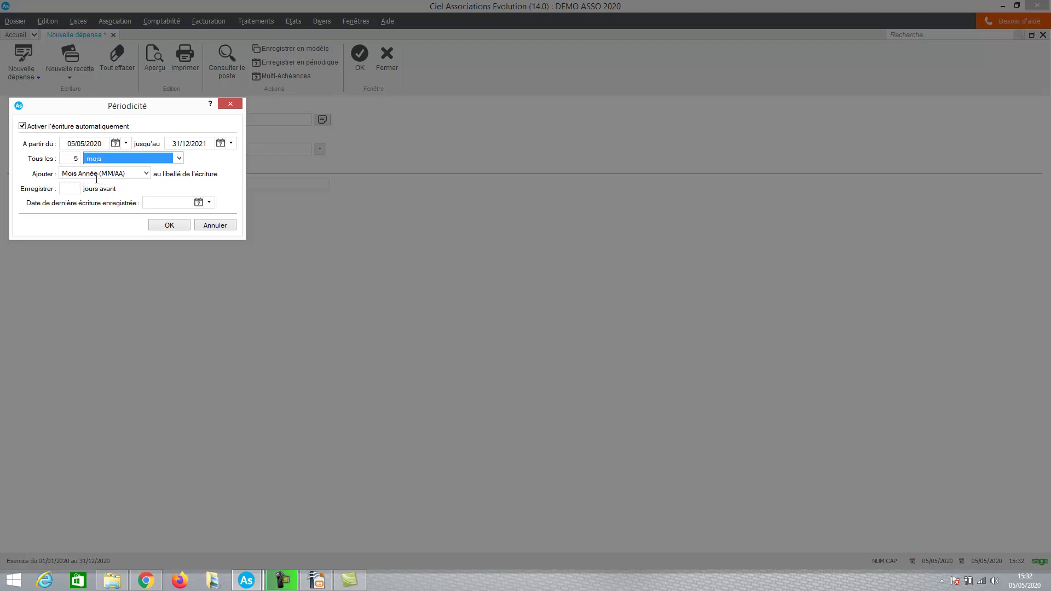
Accept the periodicity settings with 0 days' advance recording and no last-entry date, and close the new expense without saving it
{"action": "left_click", "coordinate": [75, 189]}
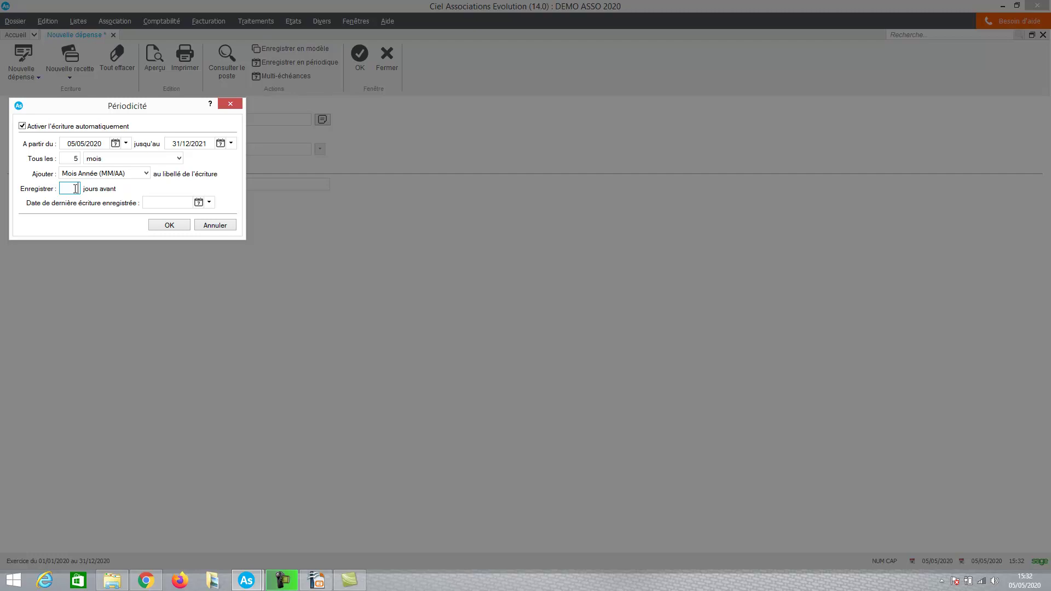
{"action": "left_click", "coordinate": [180, 202]}
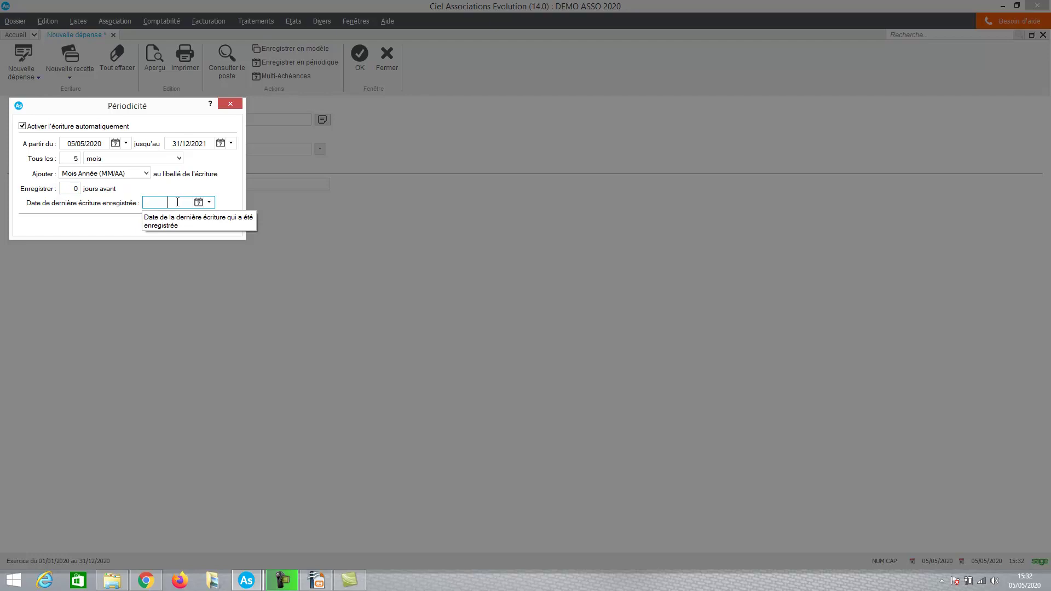
{"action": "left_click", "coordinate": [169, 226]}
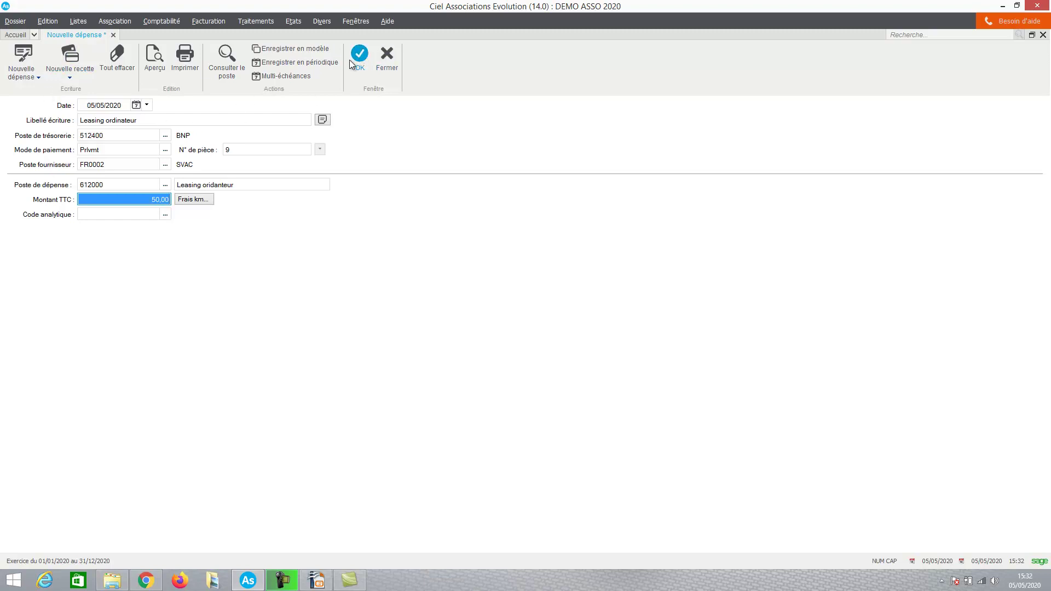
{"action": "left_click", "coordinate": [386, 66]}
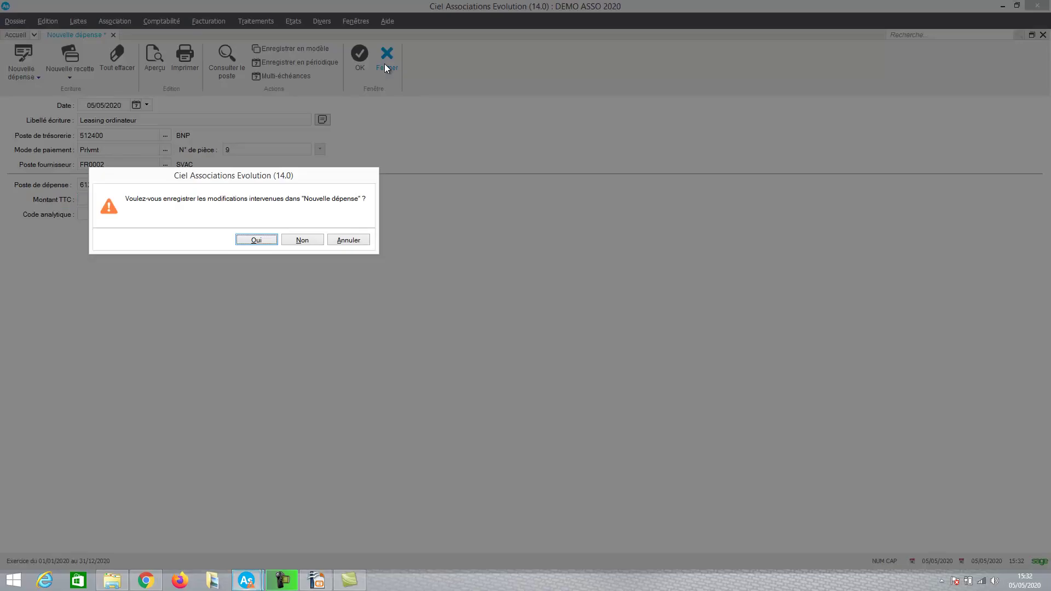
{"action": "left_click", "coordinate": [300, 238]}
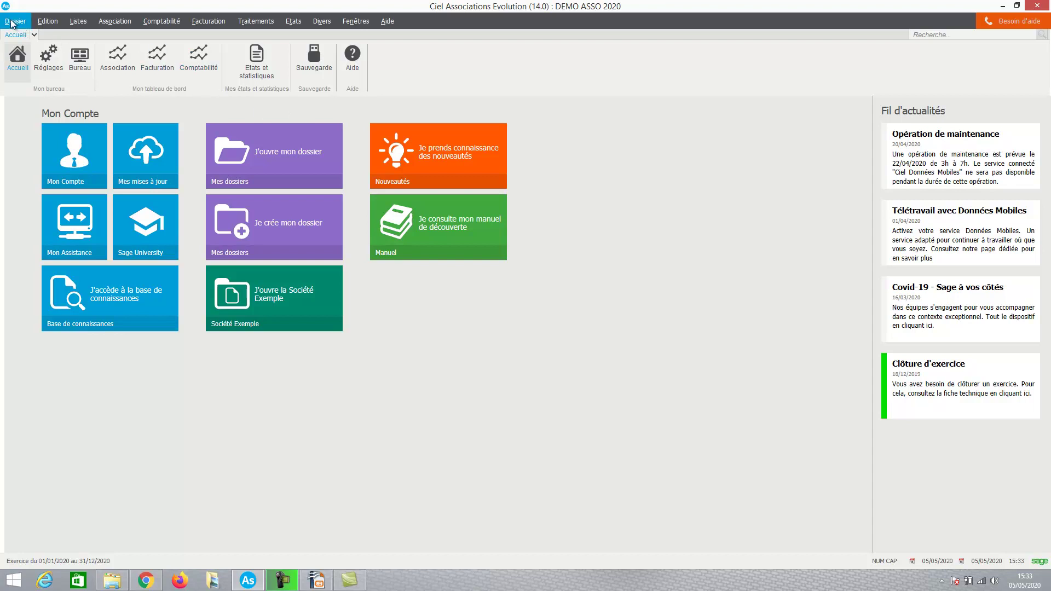
Record the pending periodic entry "Leasing ordinateur 05/20" from the list of periodic entries to register
{"action": "left_click", "coordinate": [162, 20]}
{"action": "left_click", "coordinate": [169, 175]}
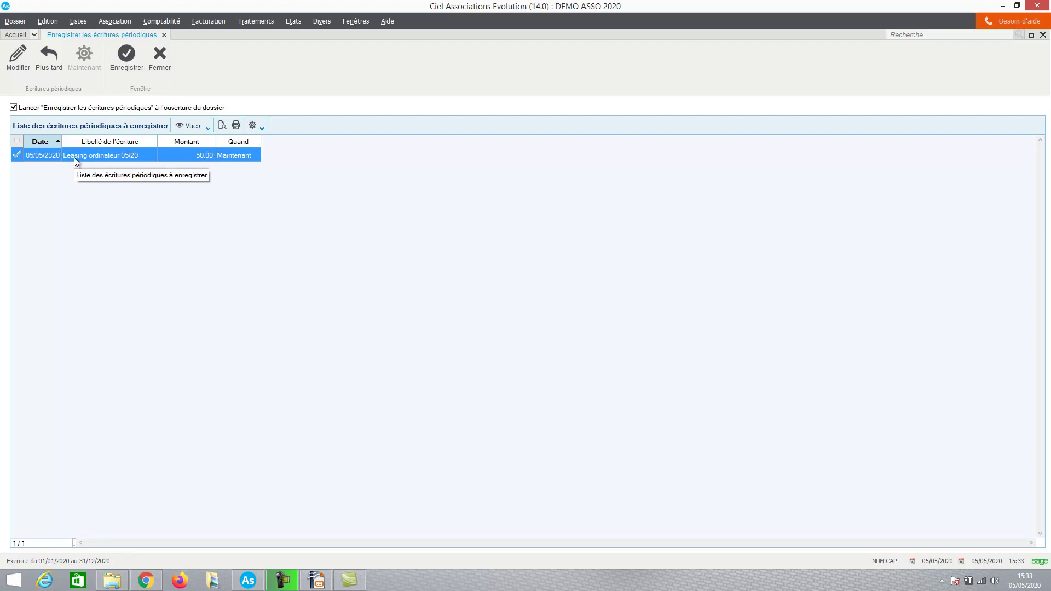
{"action": "left_click", "coordinate": [127, 61]}
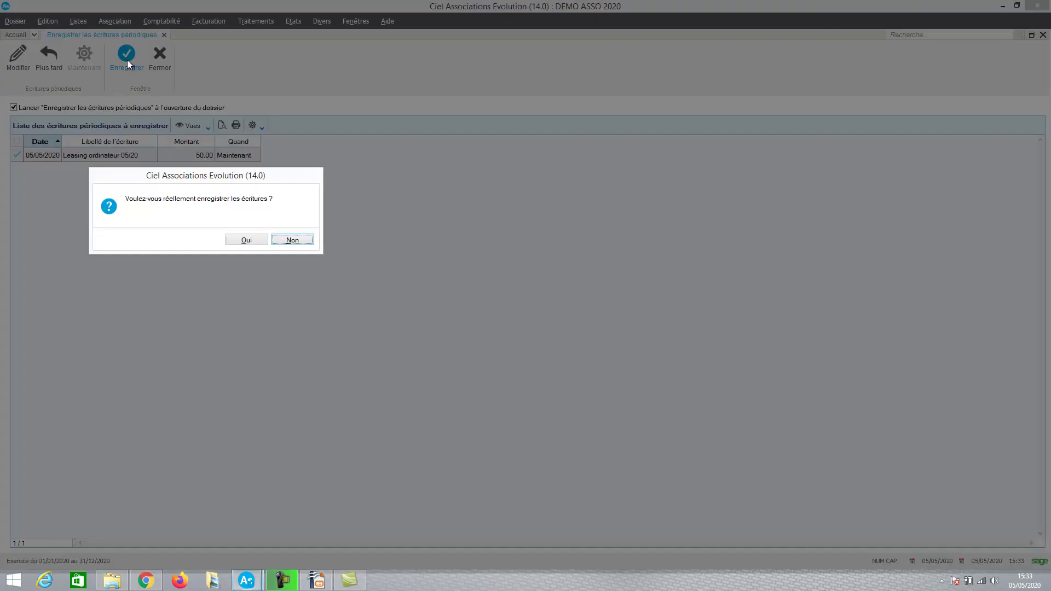
{"action": "left_click", "coordinate": [255, 241]}
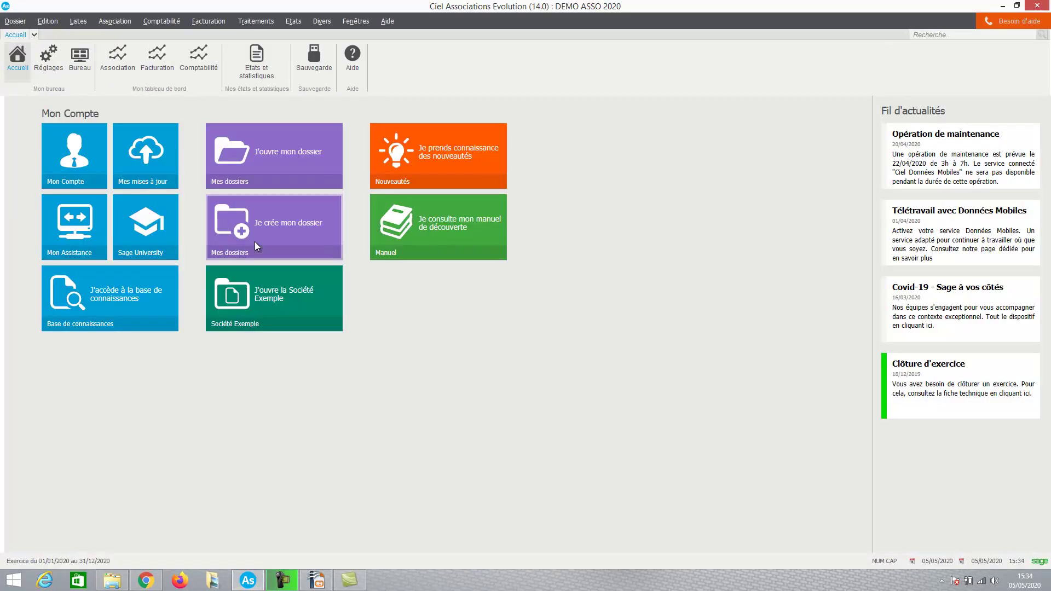
Display the available accounting (Comptabilité) commands
{"action": "left_click", "coordinate": [169, 22]}
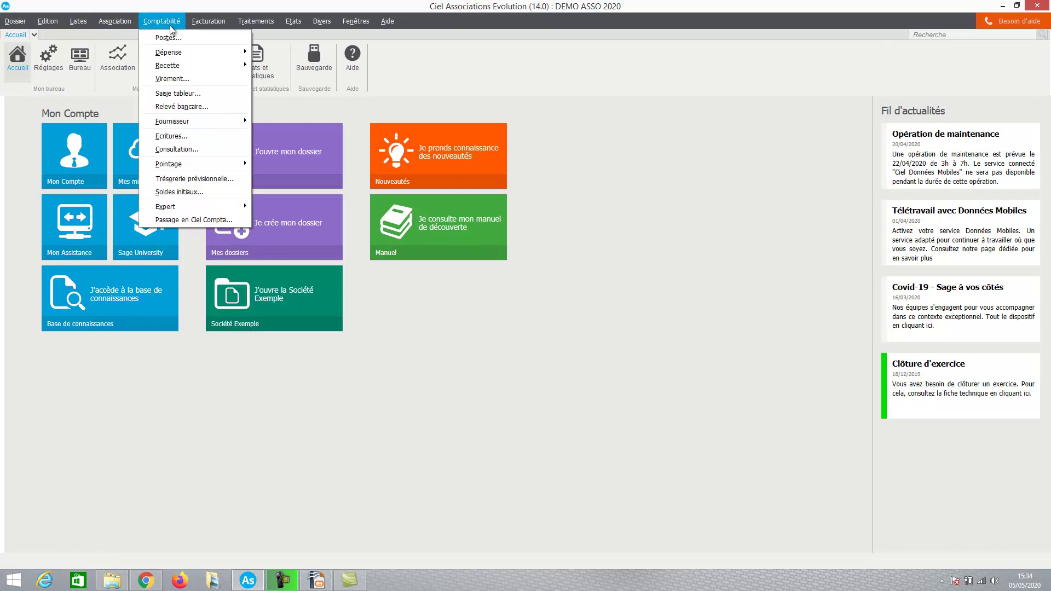